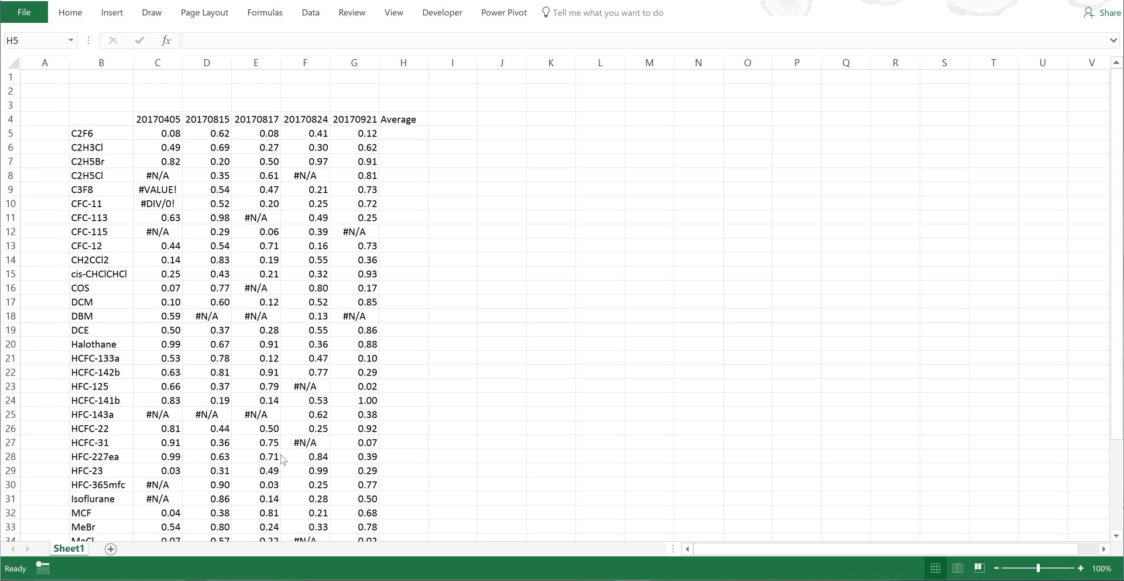
Enter =AVERAGE(C5:G5) in H5 and fill it down column H
click(393, 134)
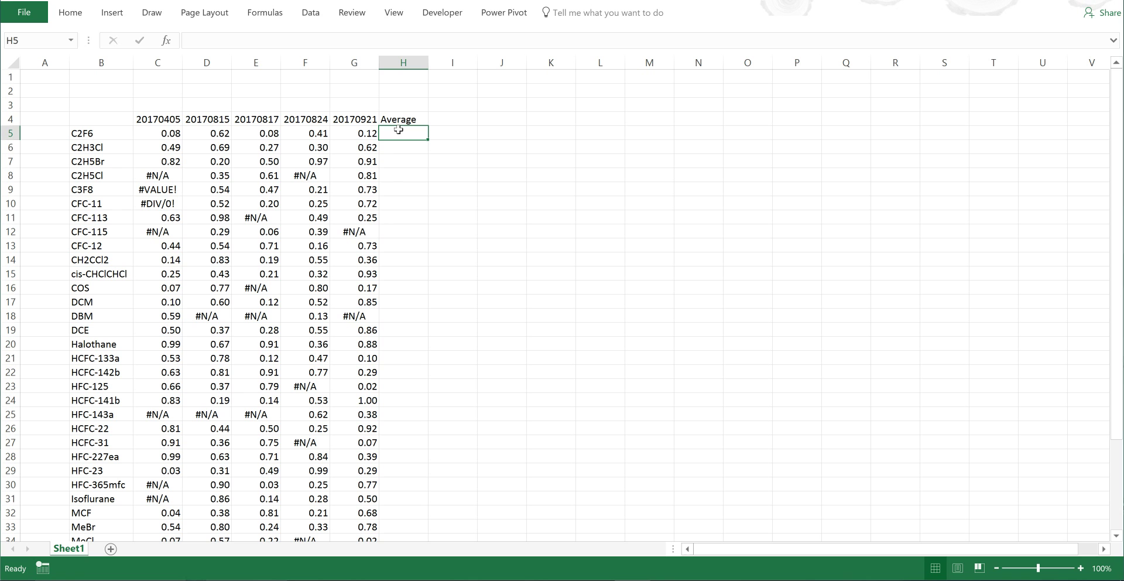
text(=average)
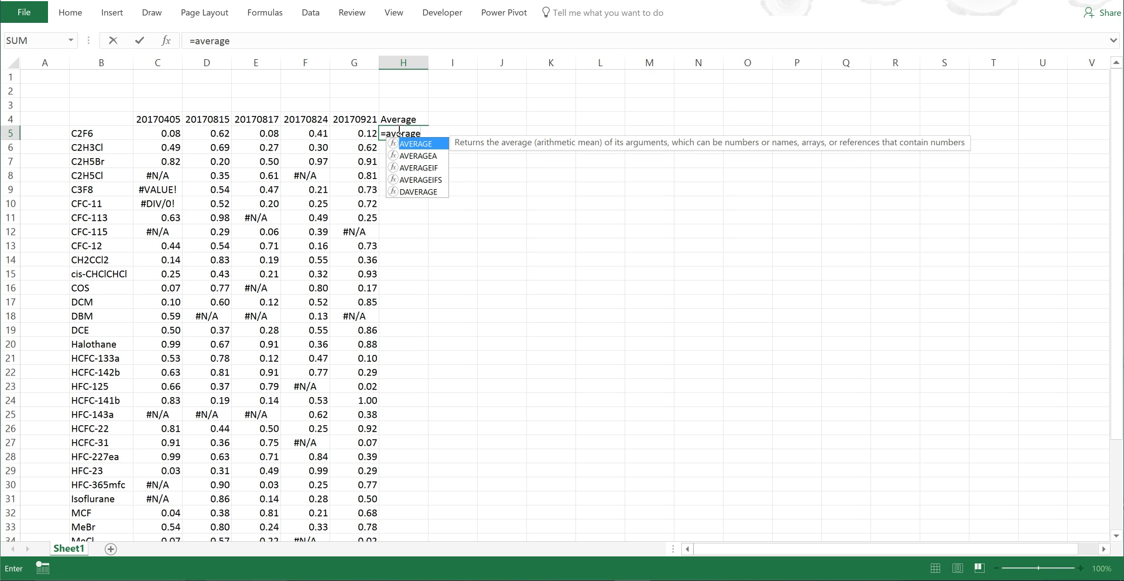
key(Tab)
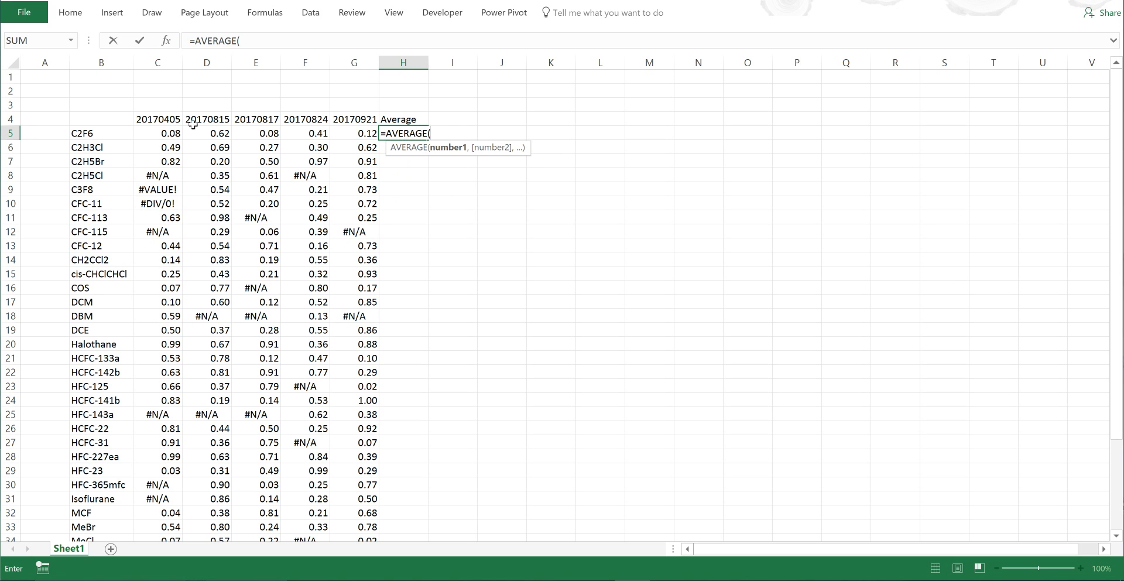
drag(171, 133, 351, 134)
key(Return)
click(420, 135)
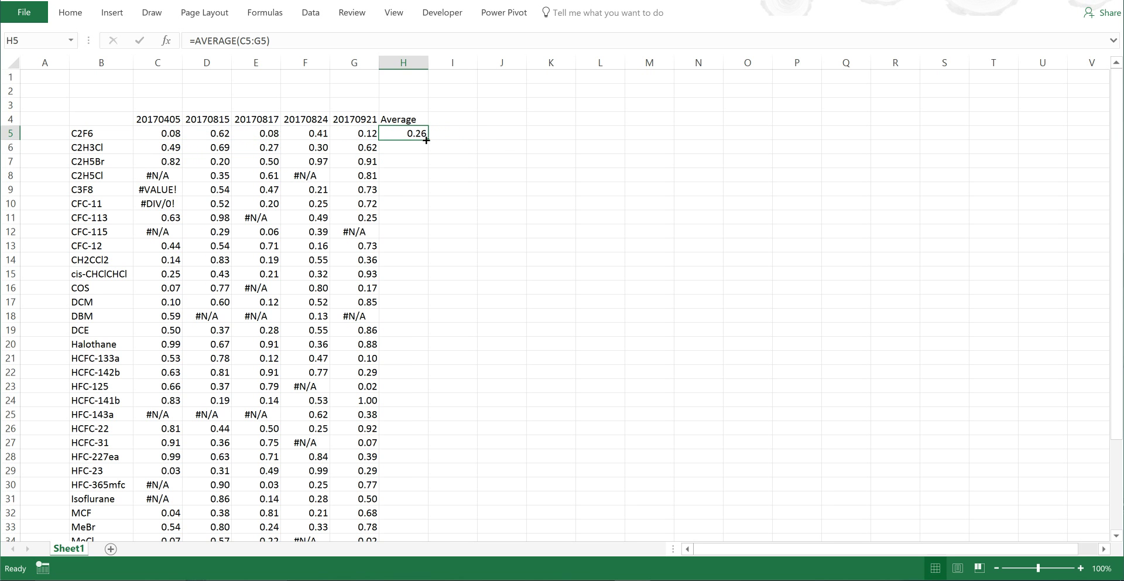
double_click(425, 139)
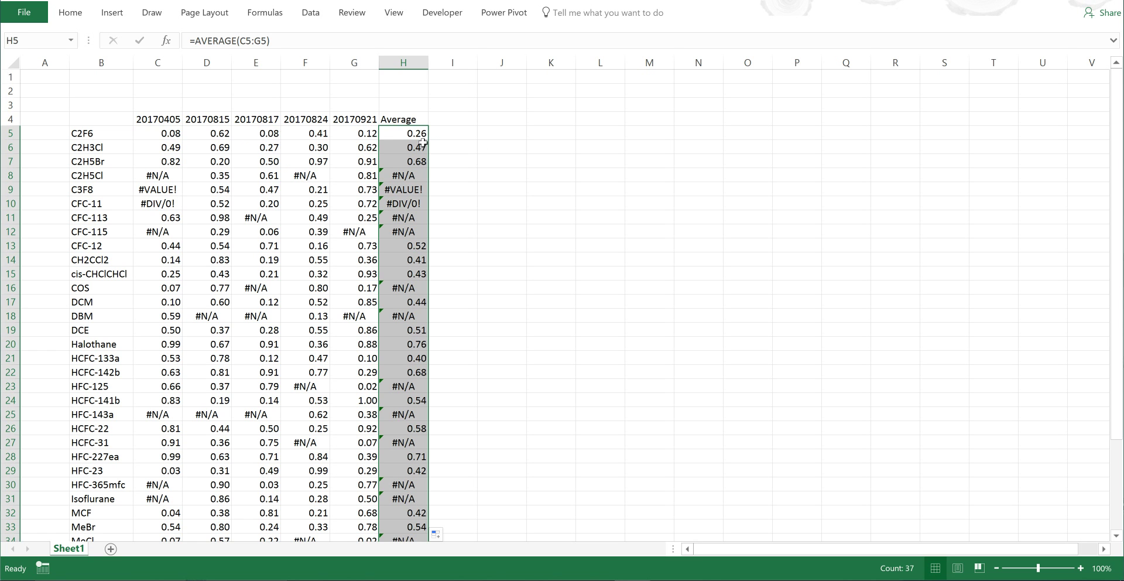
click(411, 176)
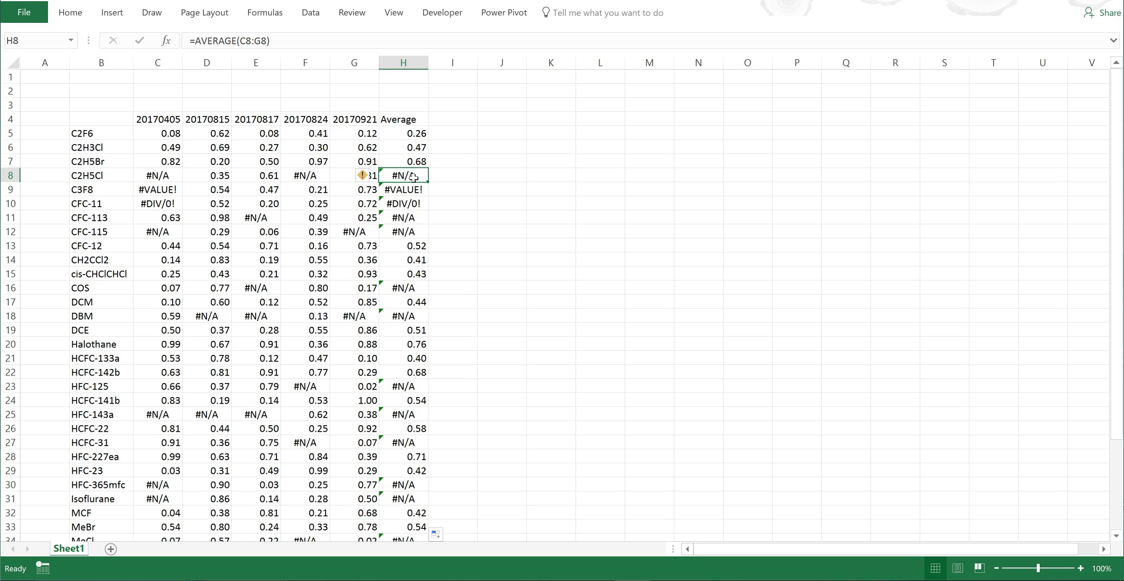
click(411, 192)
click(408, 205)
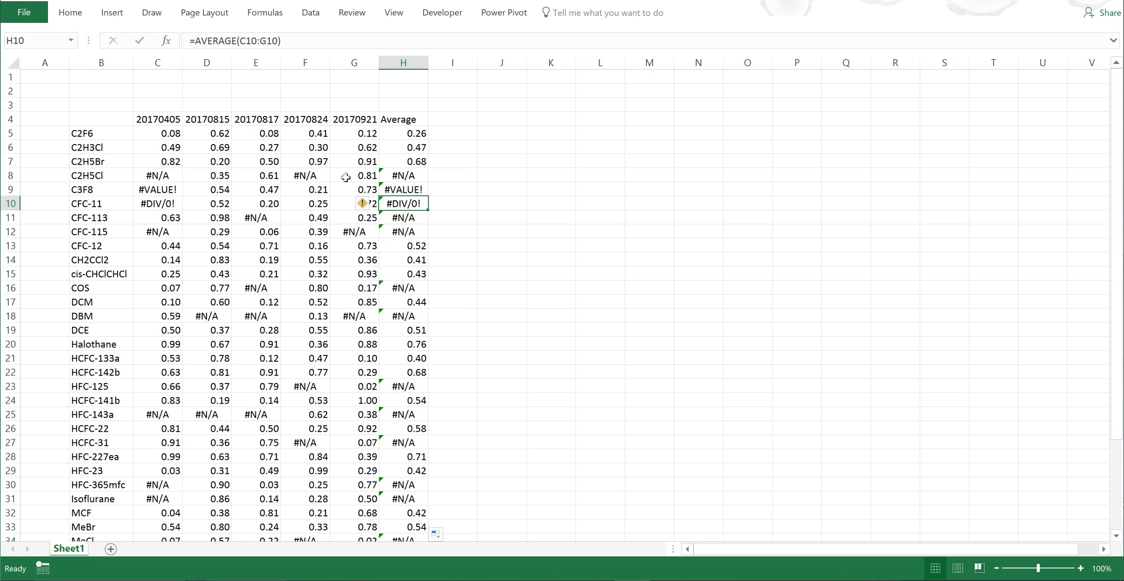
click(412, 176)
Edit H8 to average only D8, E8 and G8, giving 0.59 instead of #N/A
drag(267, 40, 243, 41)
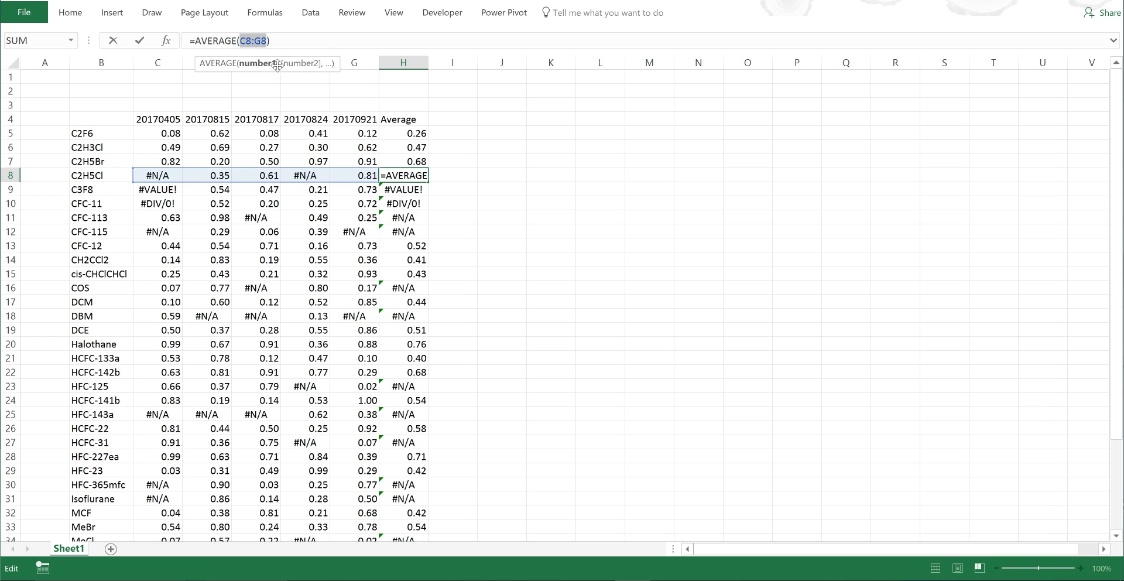
key(BackSpace)
click(223, 174)
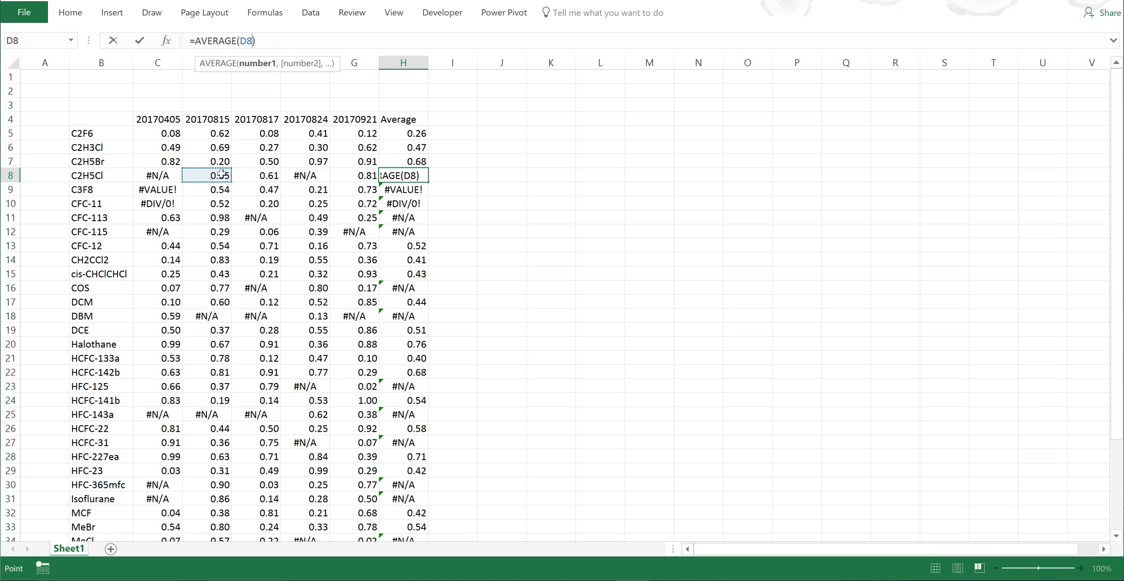
text(,)
click(266, 175)
text(,)
click(354, 175)
key(Return)
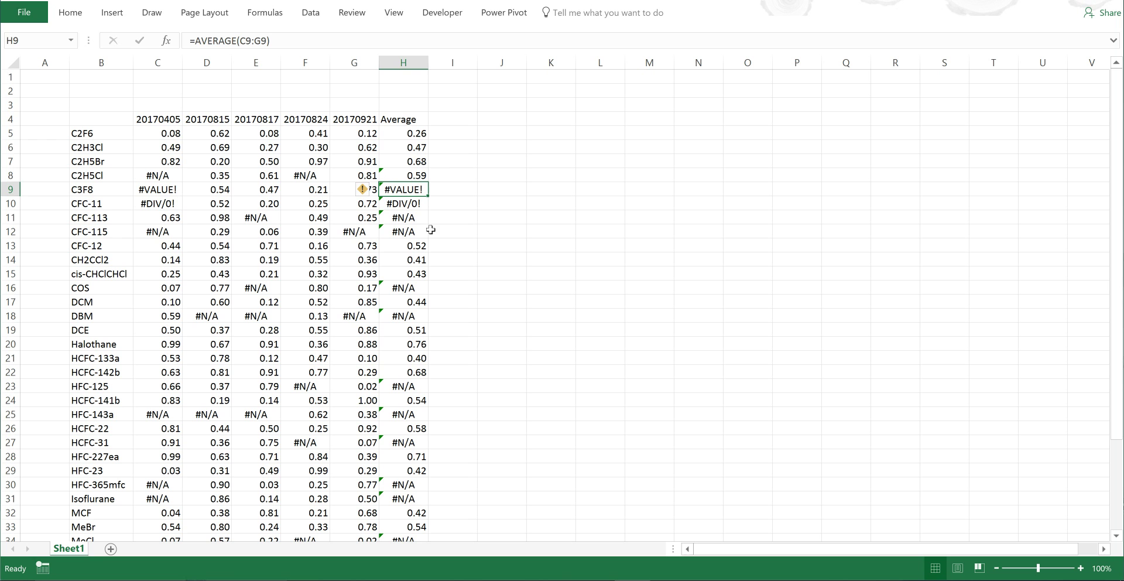
click(447, 134)
Enter {=AVERAGE(IF(ISNUMBER(C5:G5),C5:G5," "))} in I5 as an array formula, returning 0.26
text(=)
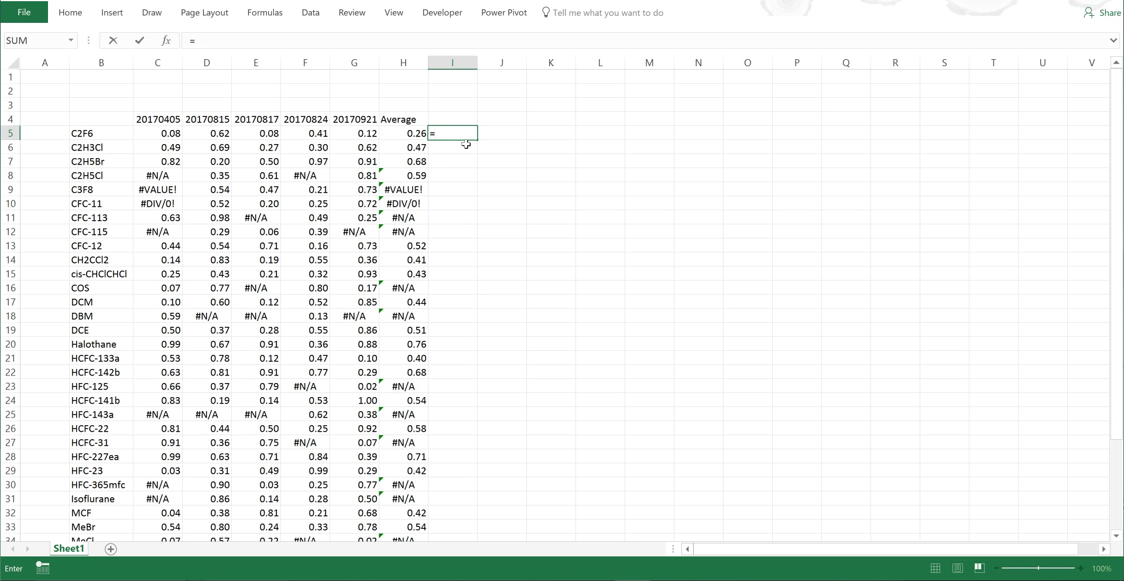
text(average)
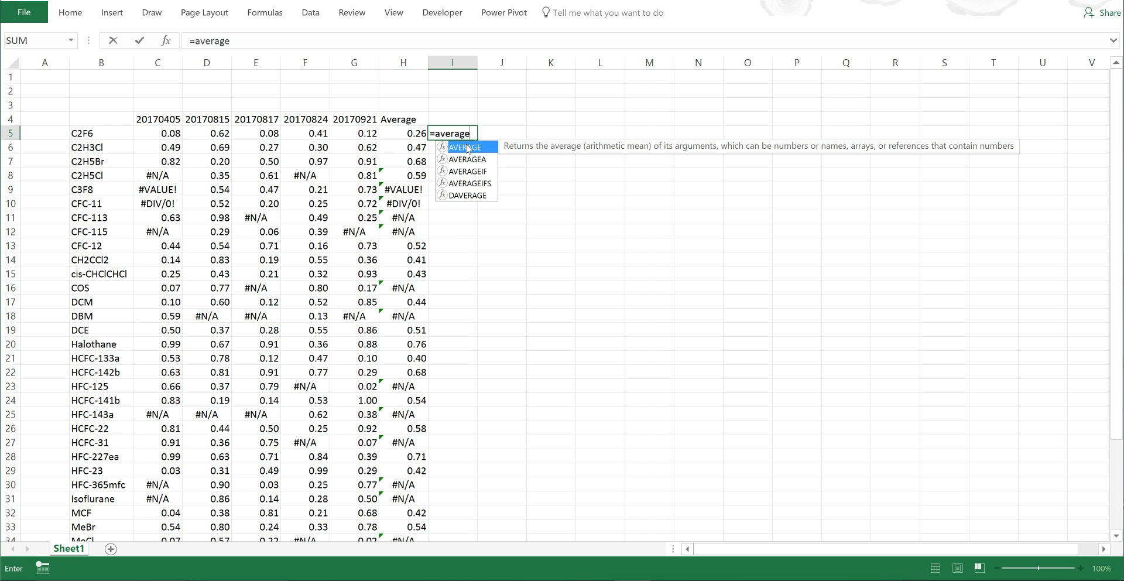
double_click(468, 148)
text(if)
double_click(466, 145)
text(isnumber)
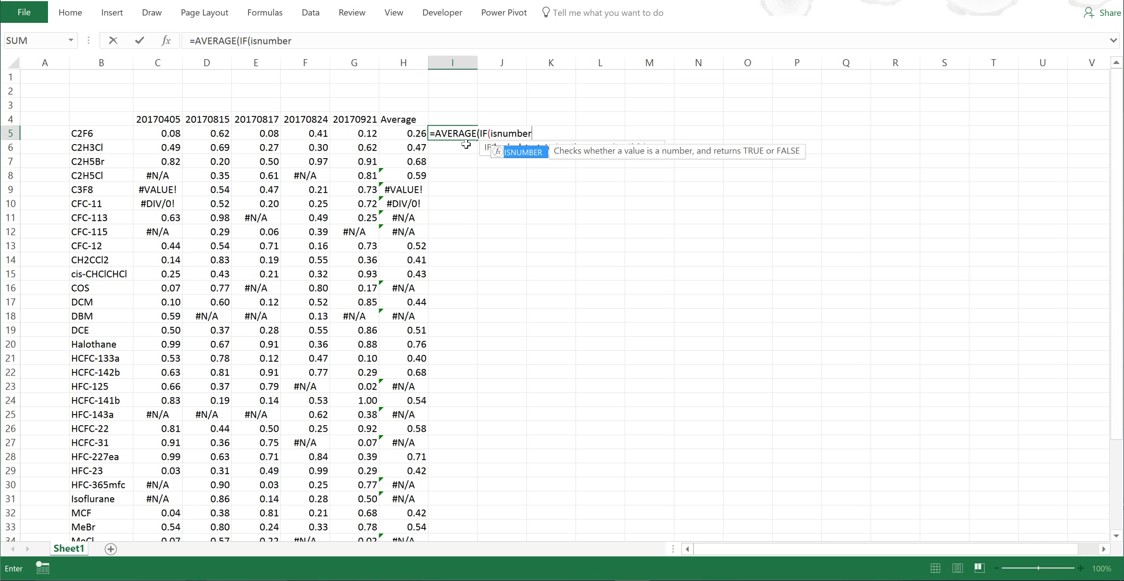
key(Tab)
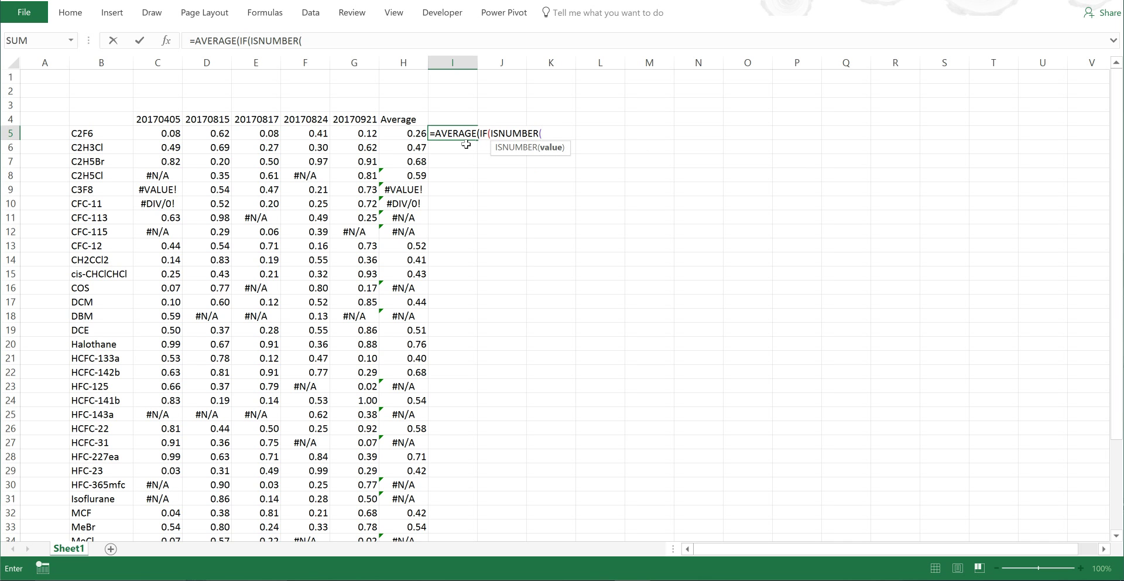
drag(157, 133, 354, 133)
click(340, 41)
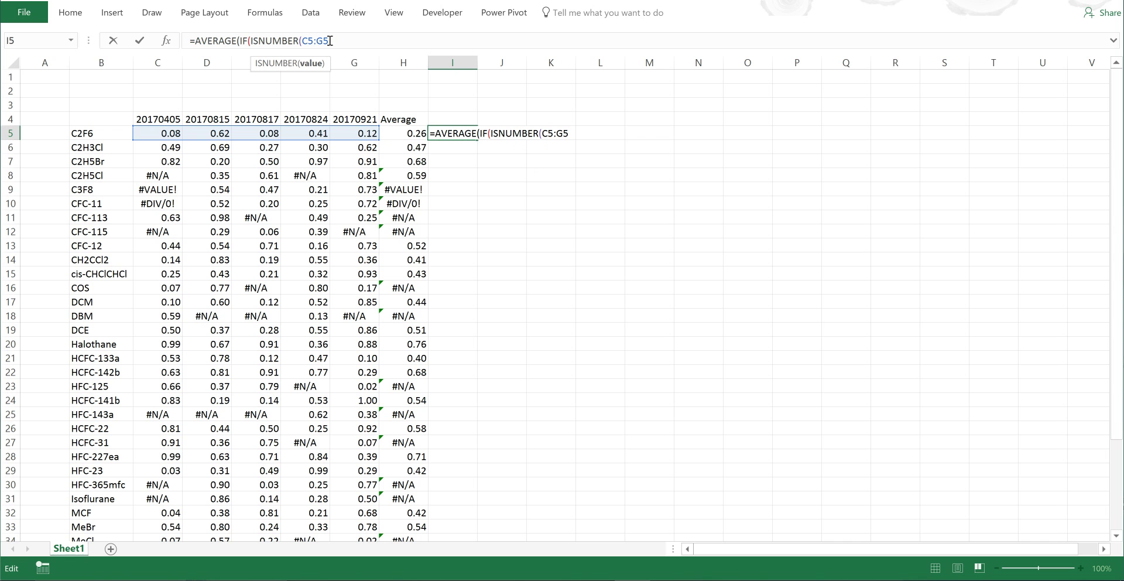
text(),)
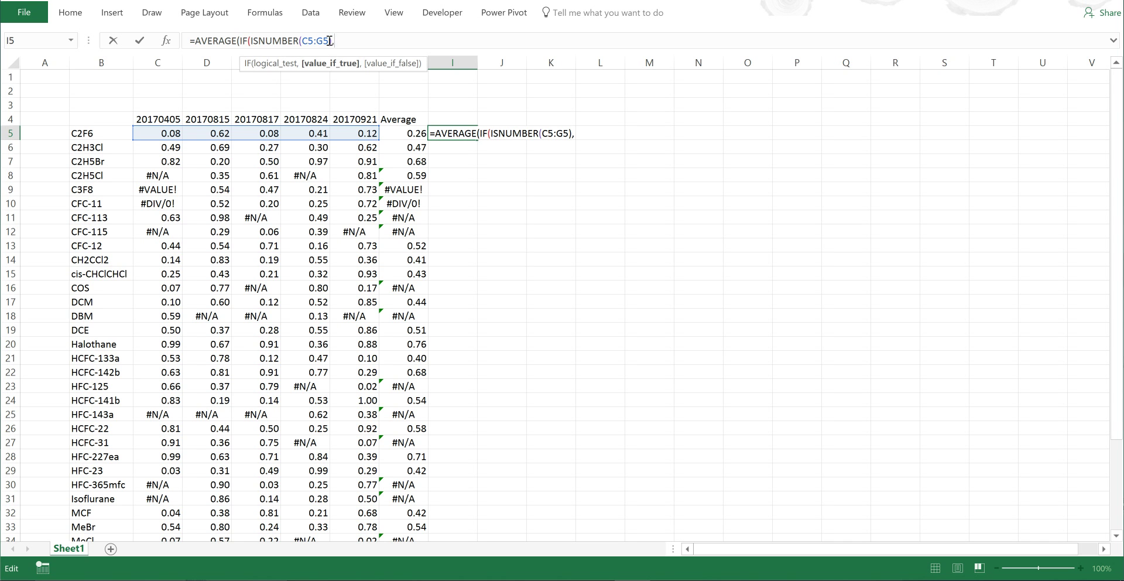
drag(170, 133, 343, 130)
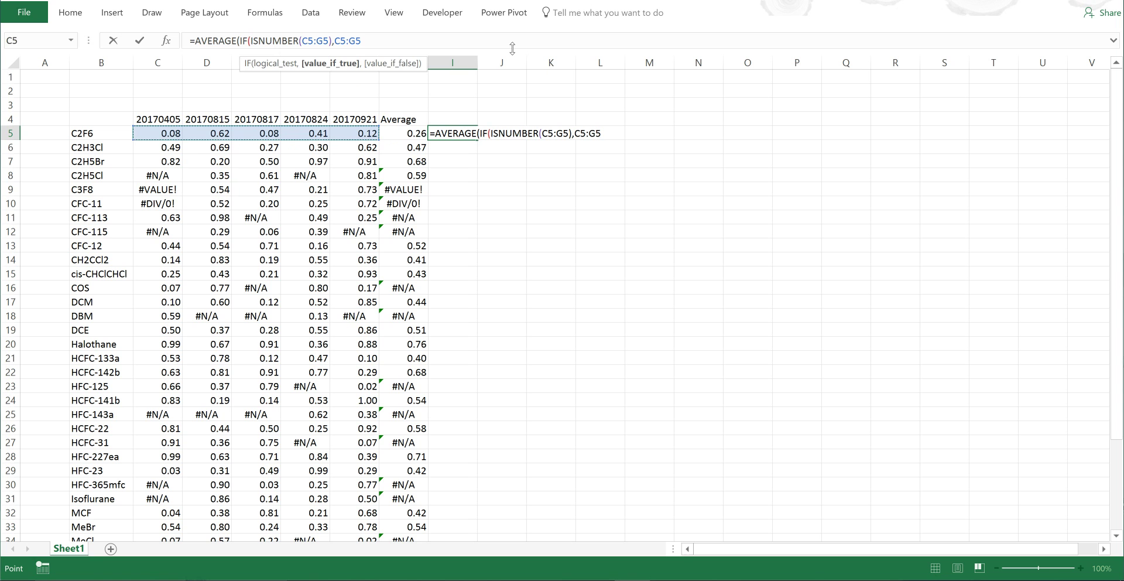
text(,)
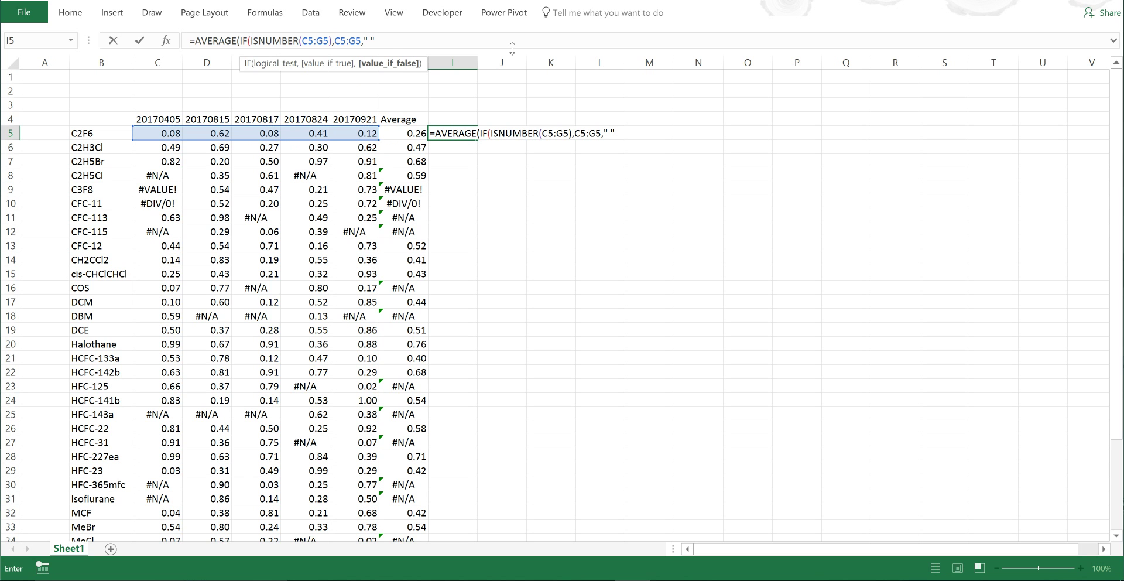
text(" ")))
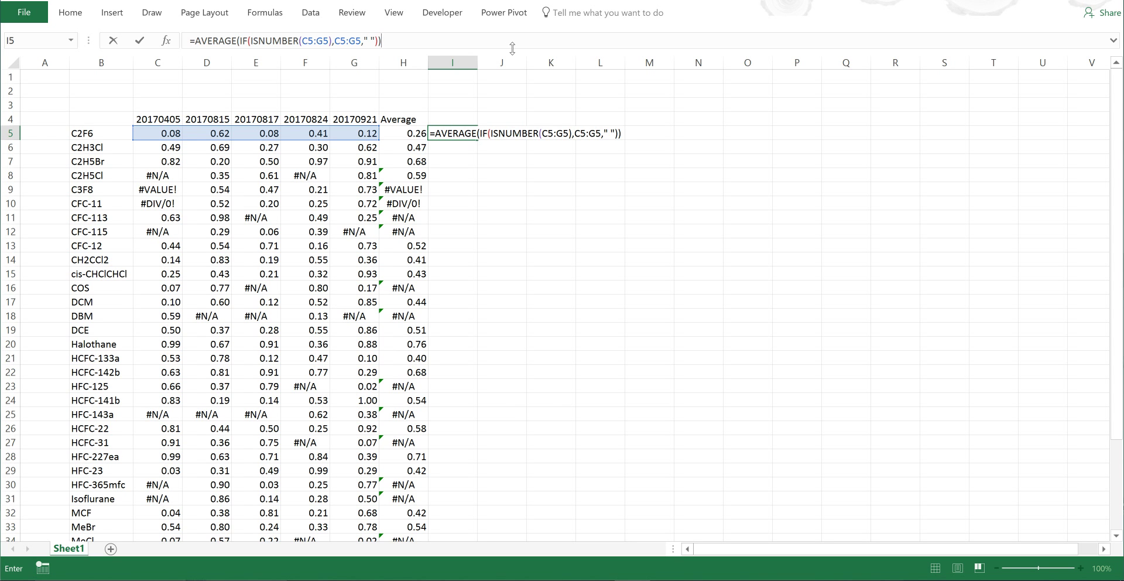
key(ctrl+shift+Return)
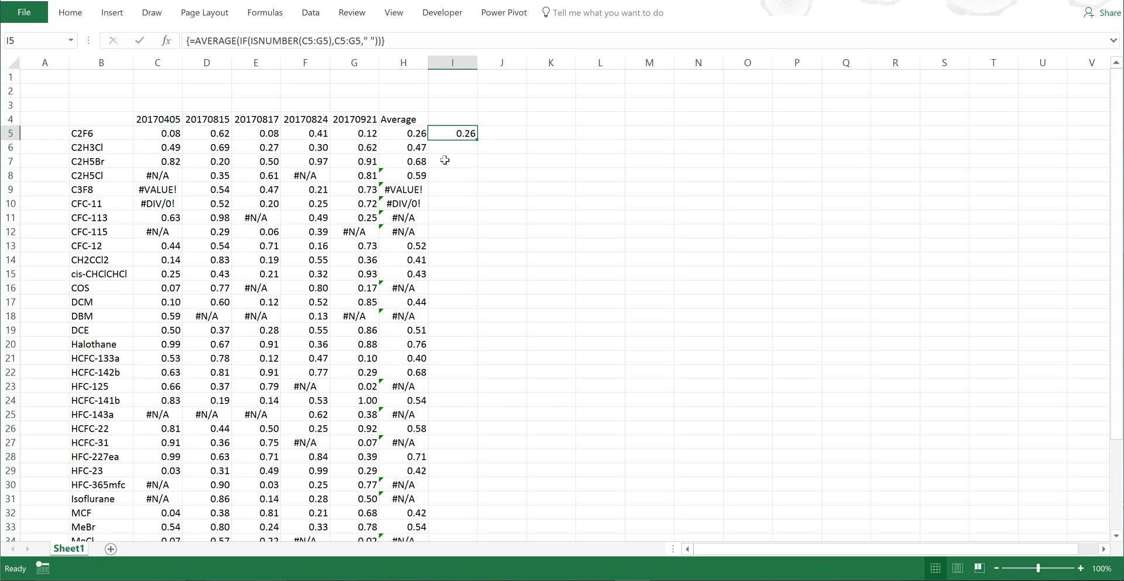
Fill I5's ISNUMBER array formula down column I for every chemical row
double_click(477, 140)
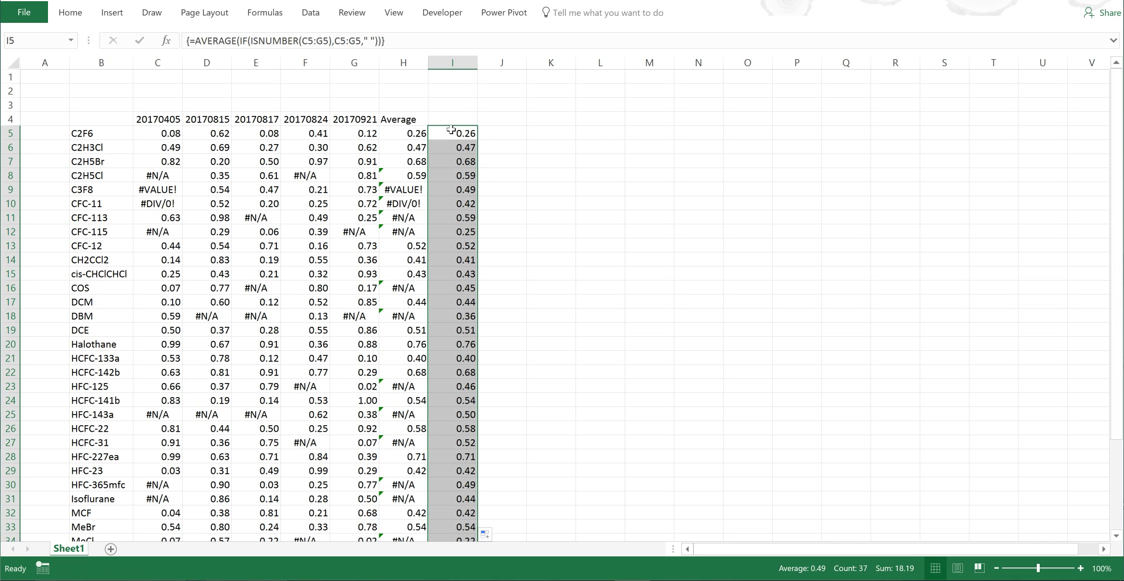
click(451, 129)
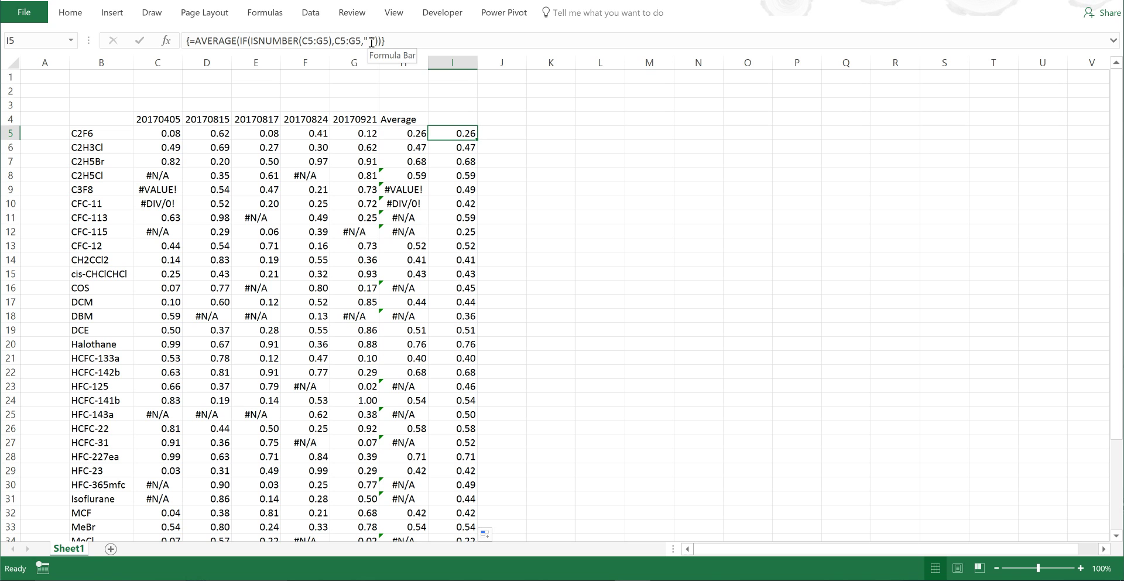
click(499, 136)
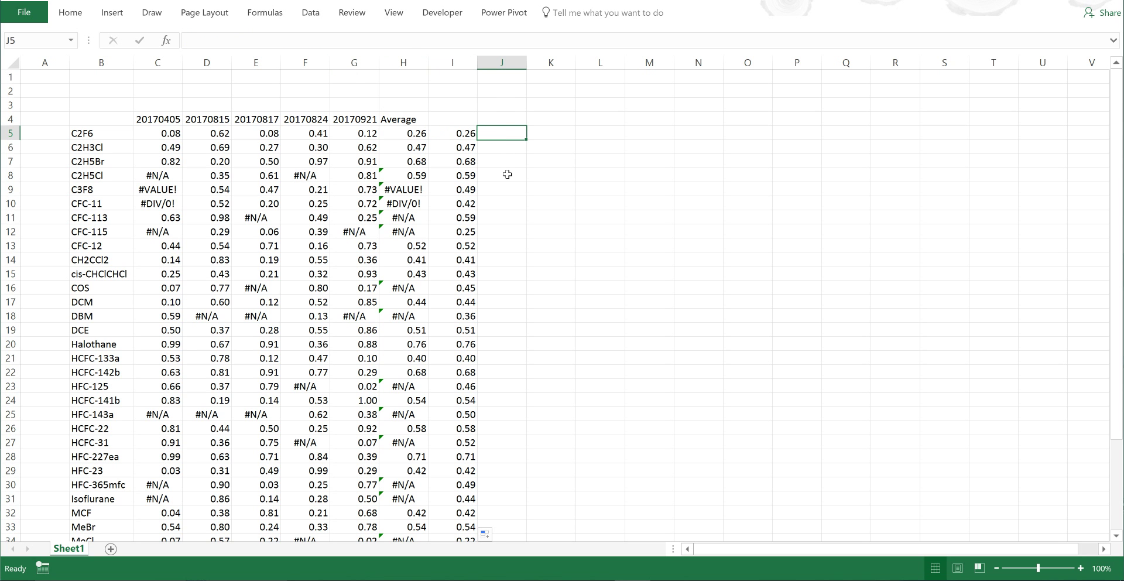
Enter {=AVERAGE(IF(ISERROR(C5:G5)," ",C5:G5))} in J5 as an array formula, returning 0.26
text(=average)
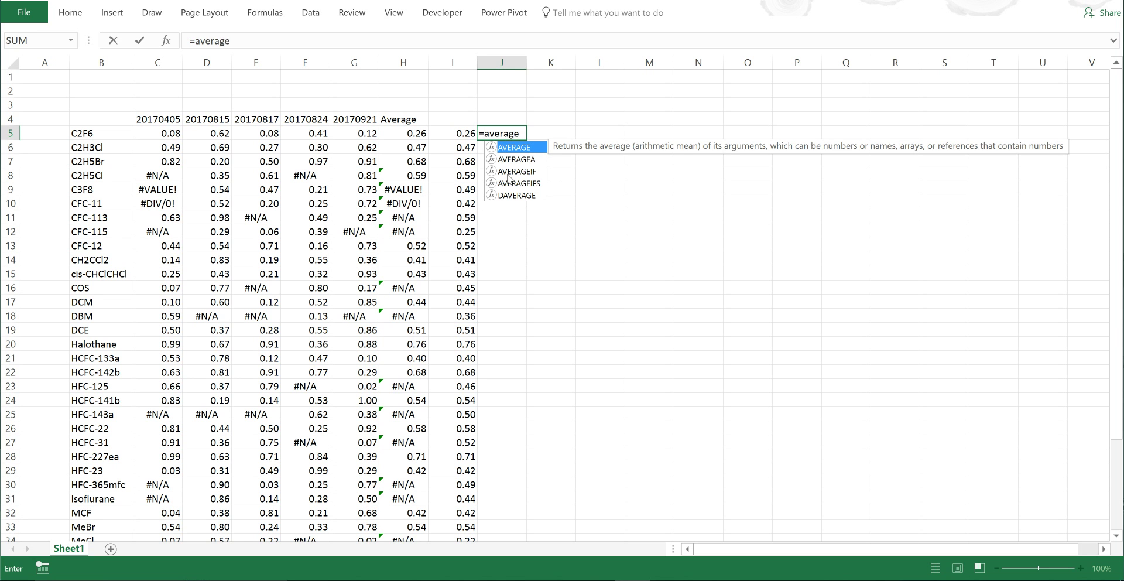
key(Tab)
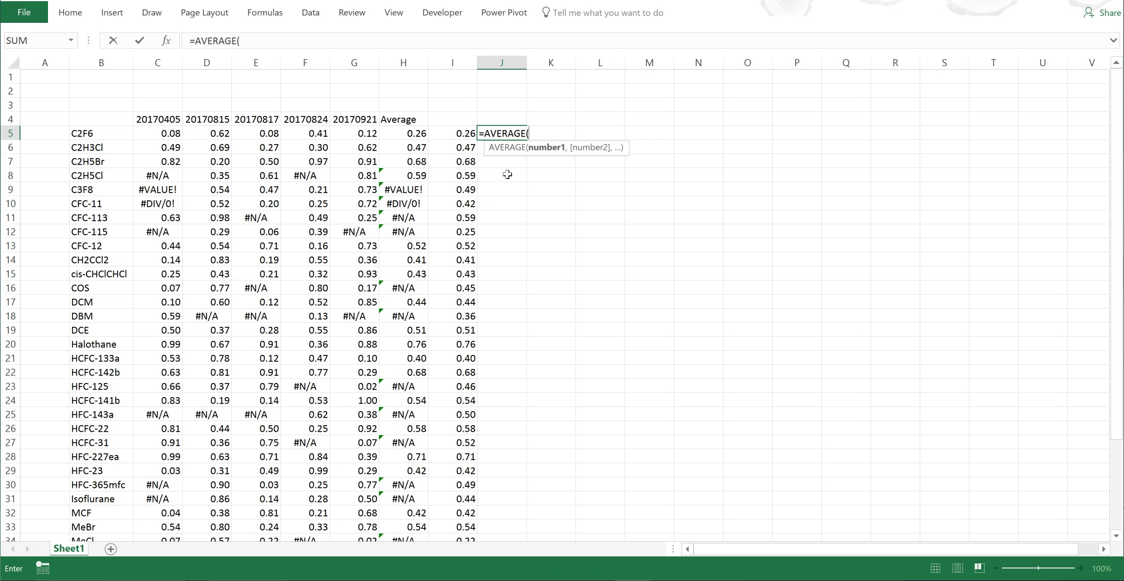
text(if)
key(Tab)
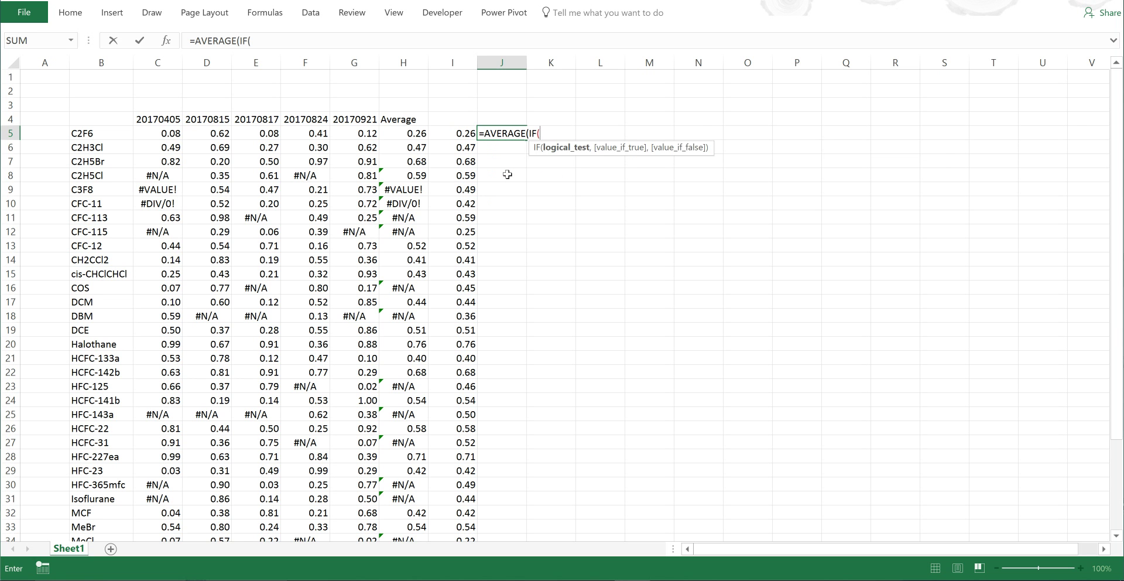
text(iserror)
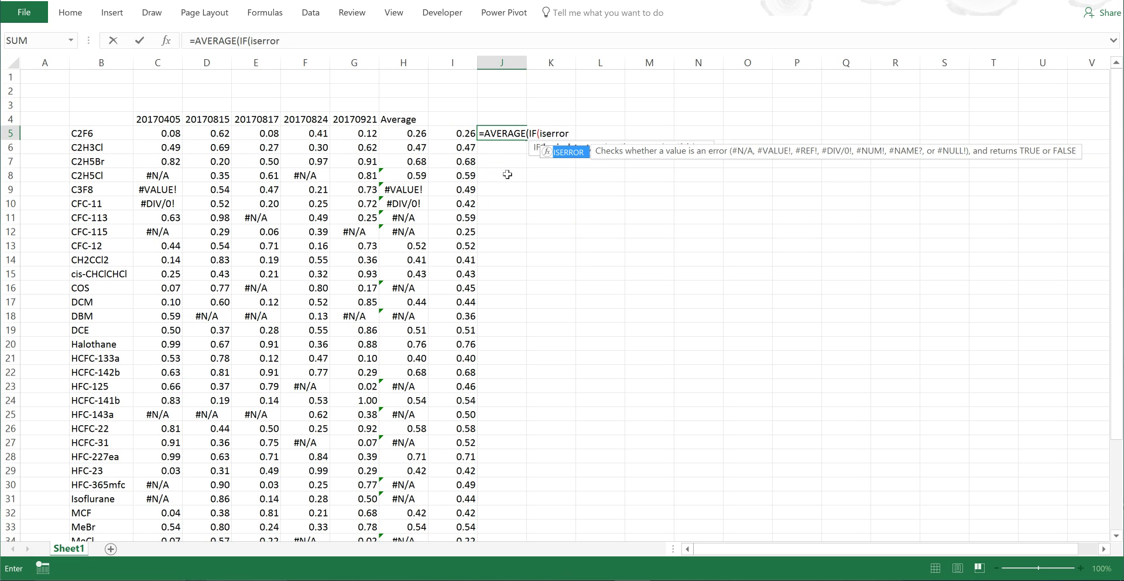
key(Tab)
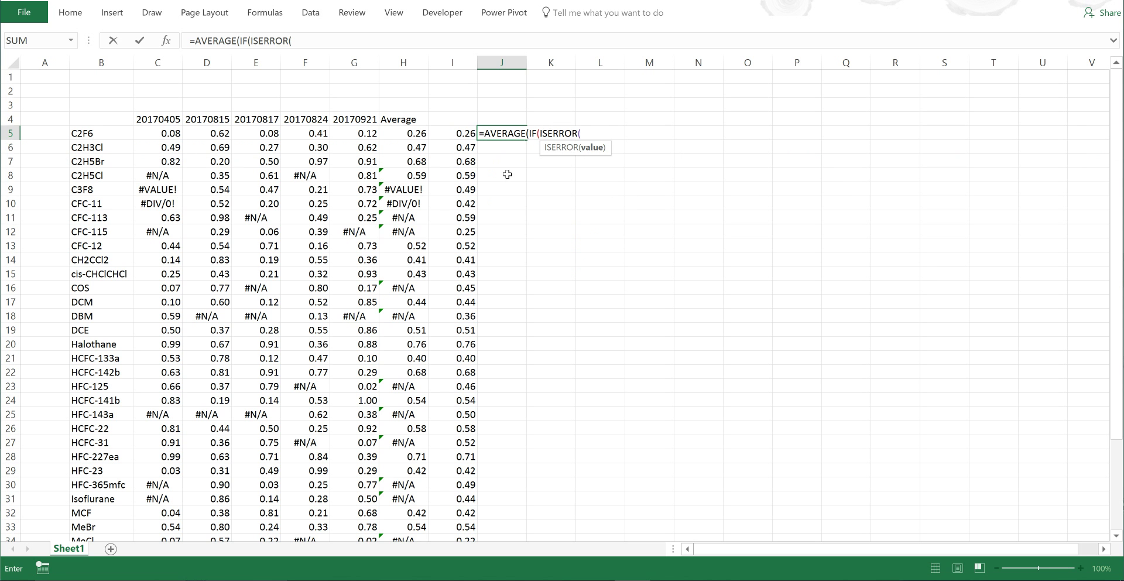
drag(150, 132, 339, 131)
click(324, 42)
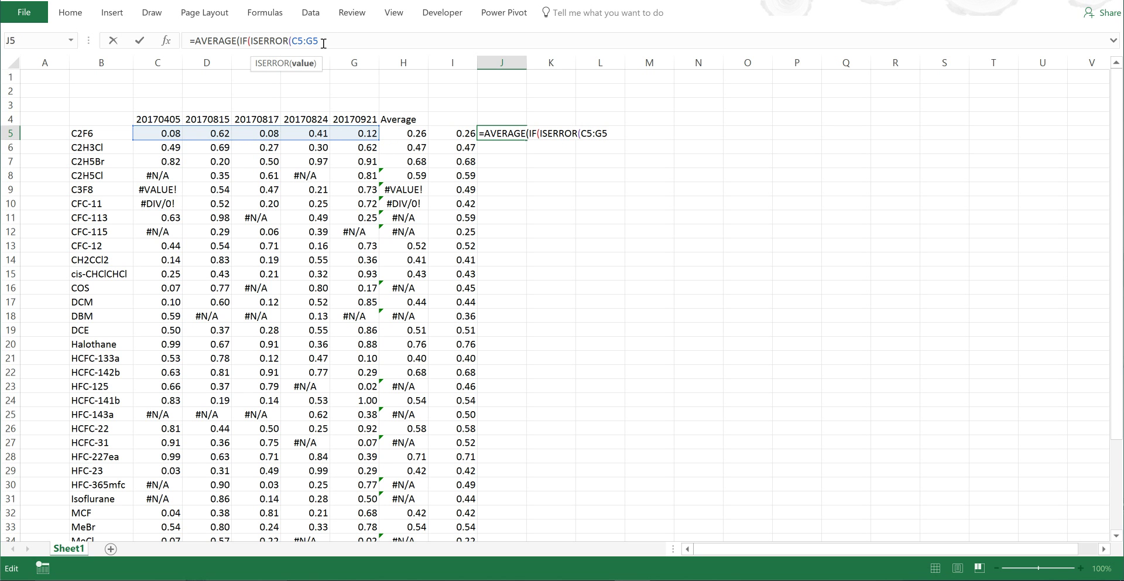
text(),)
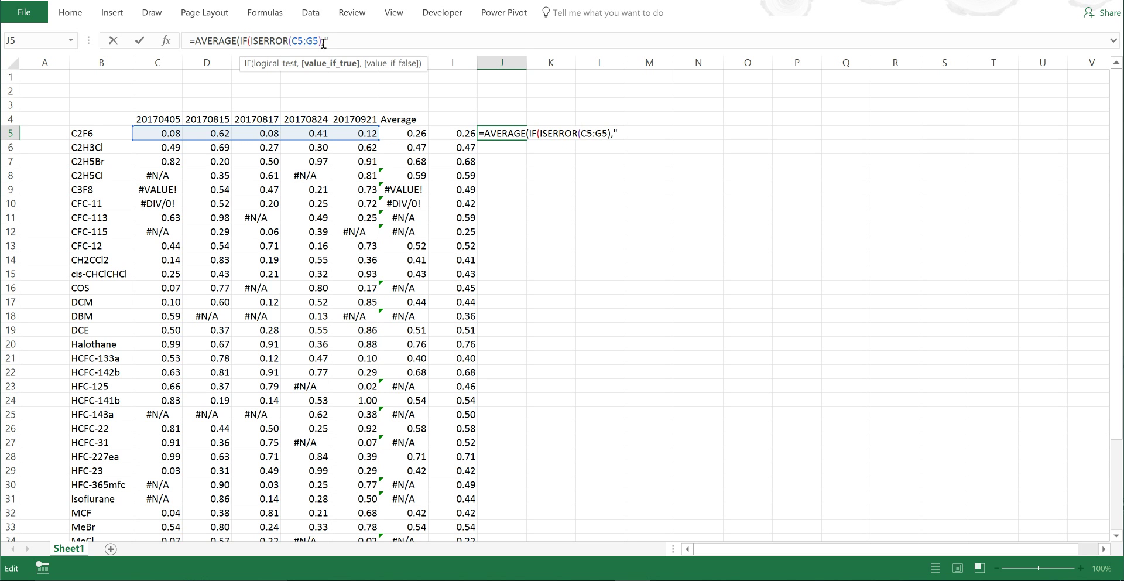
text(" ",)
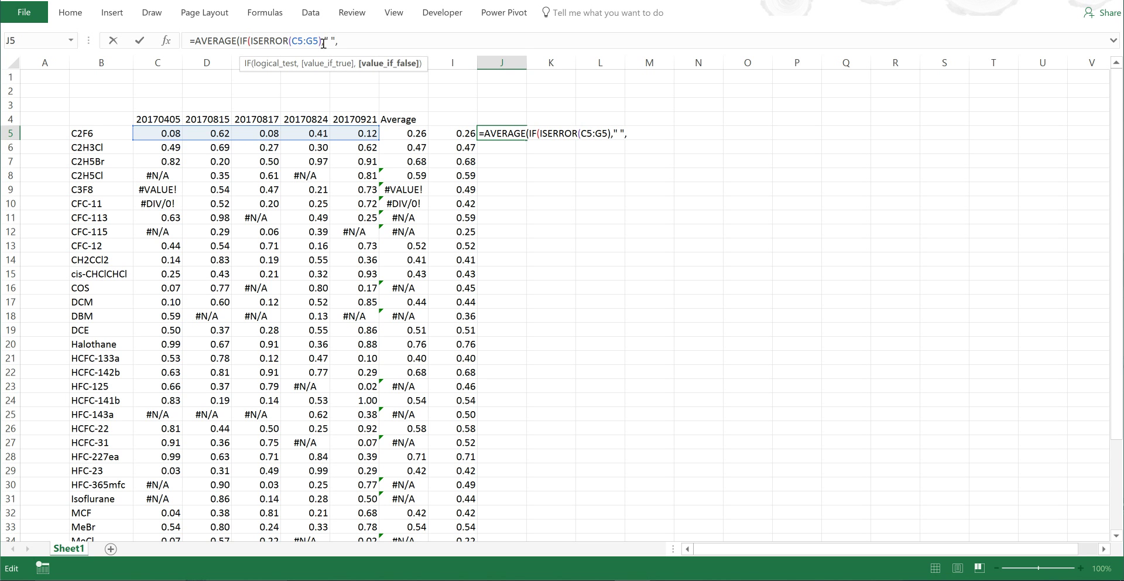
drag(162, 133, 354, 133)
text())
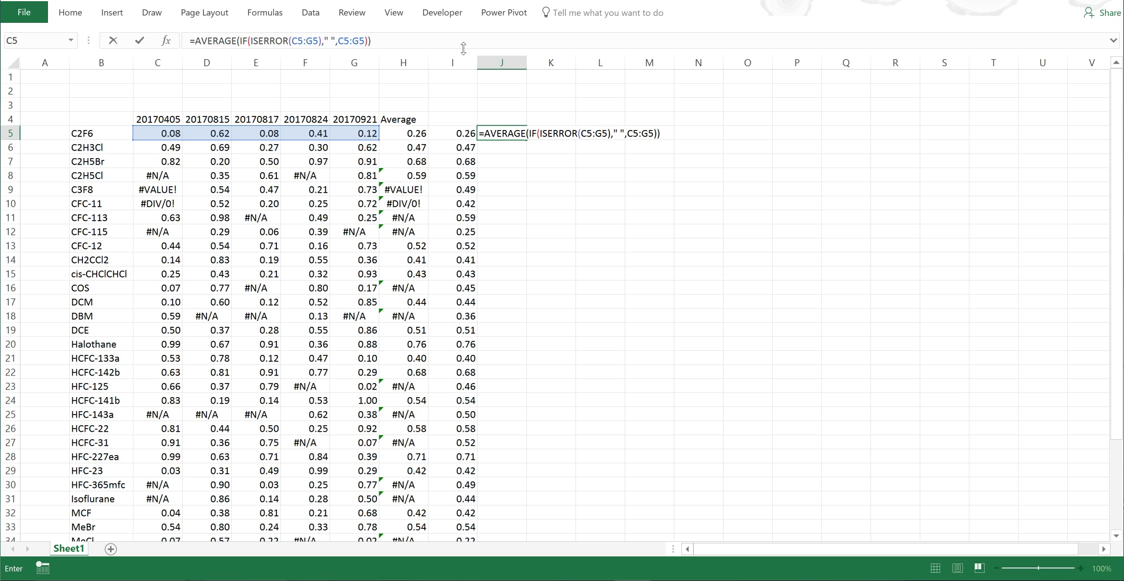
key(ctrl+shift+Return)
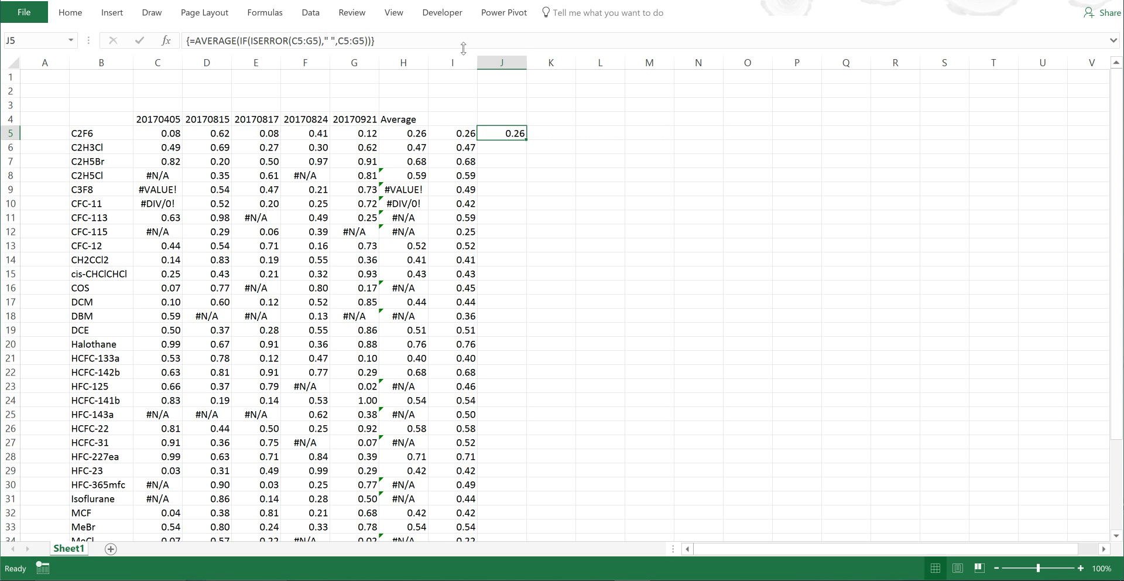
Fill J5's ISERROR formula down column J and compare it with I5's ISNUMBER formula
double_click(528, 141)
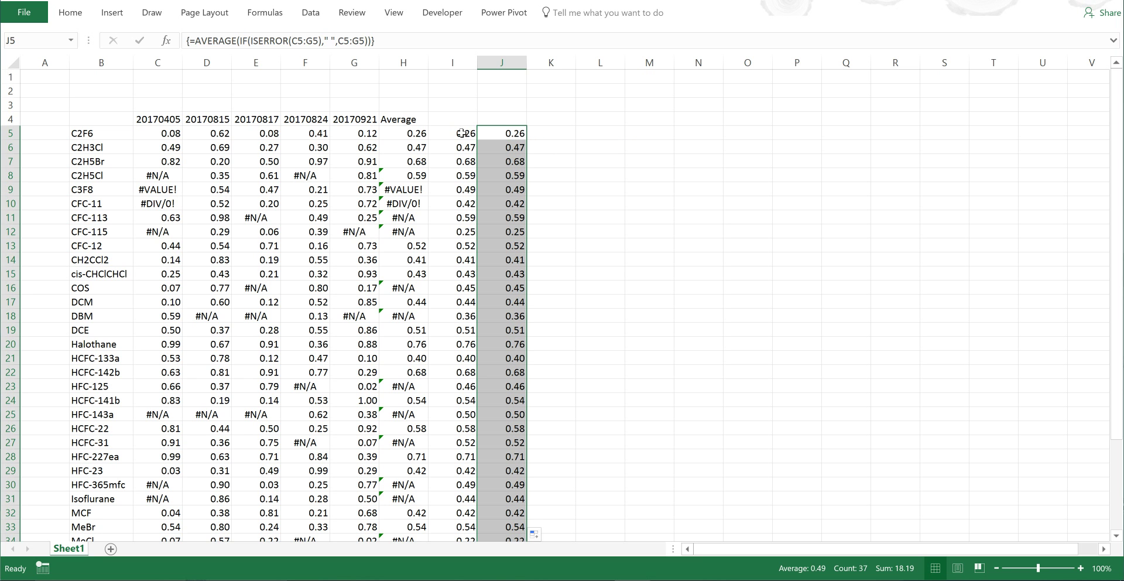
click(462, 134)
click(504, 135)
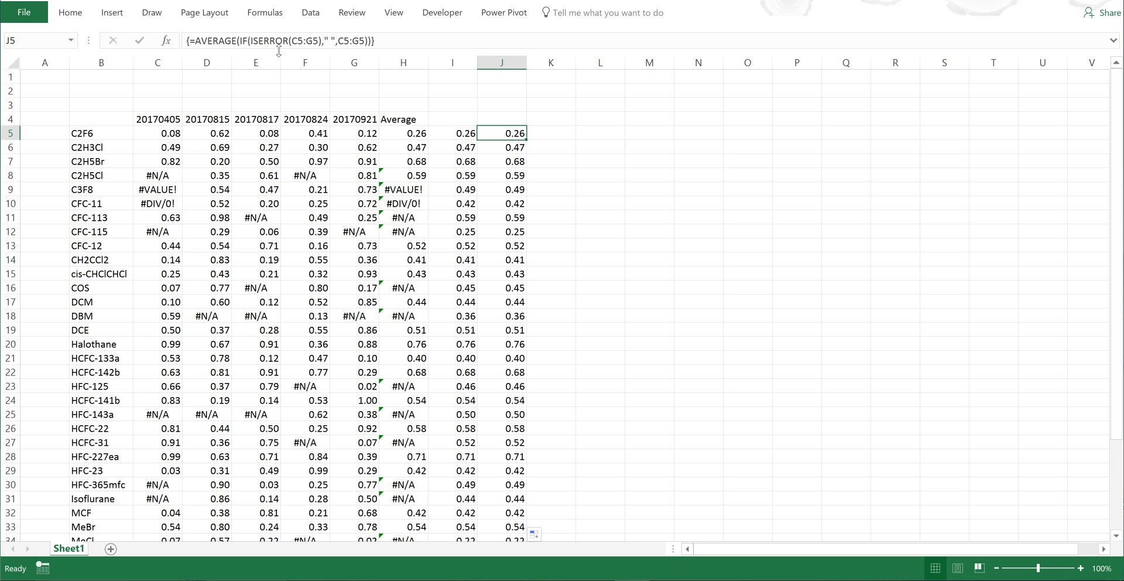
click(456, 131)
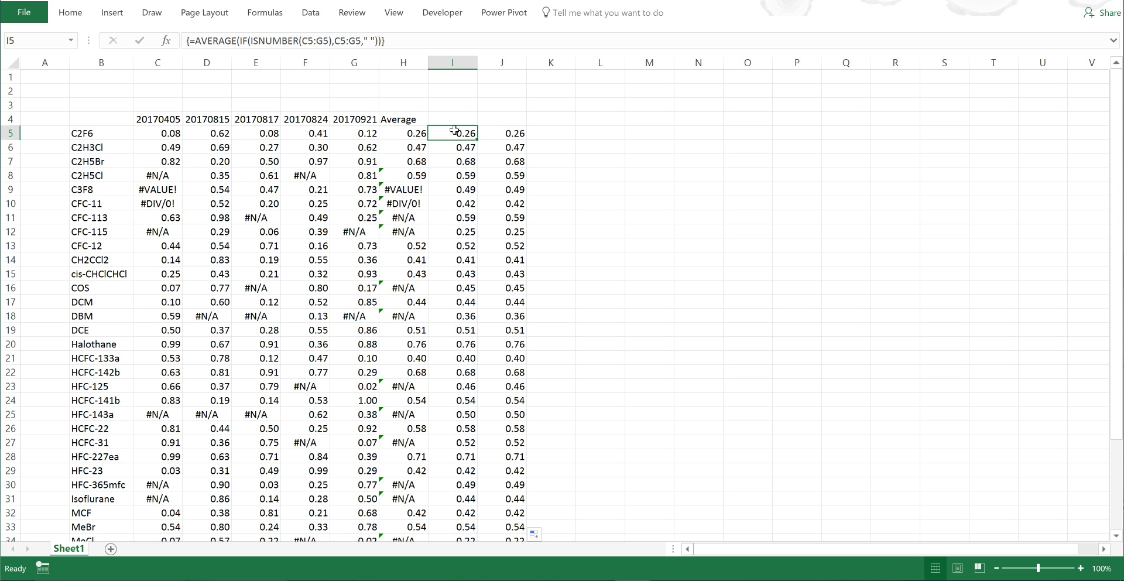
key(Right)
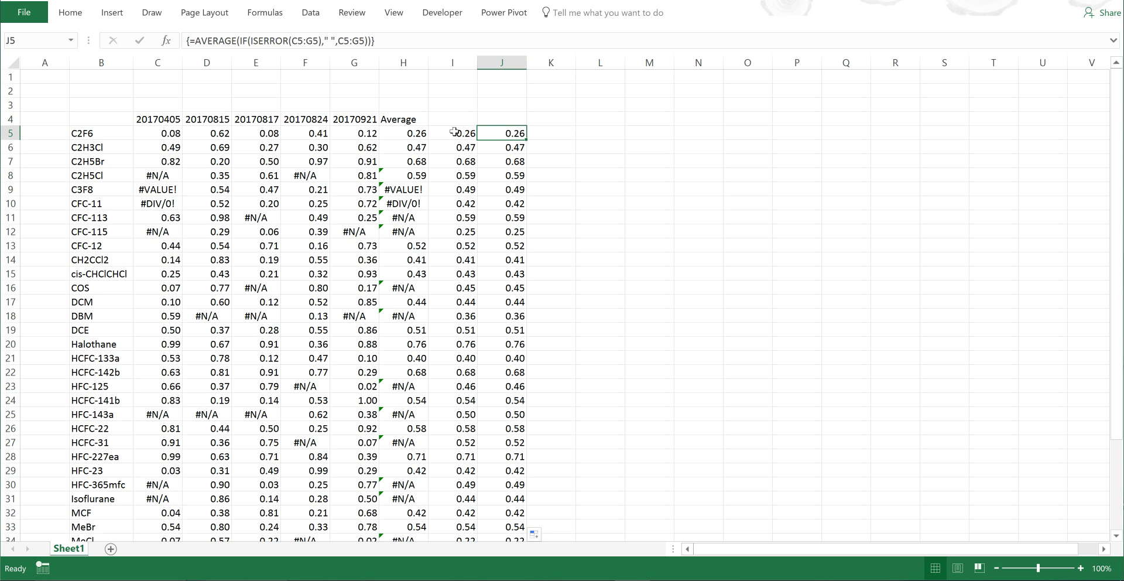
click(455, 131)
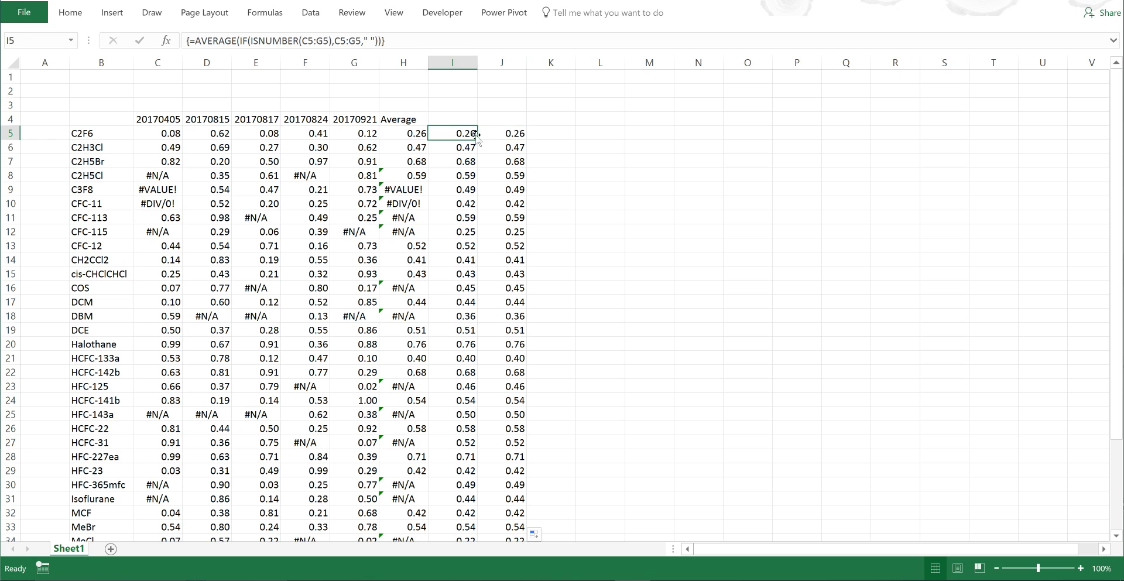
click(497, 137)
click(558, 134)
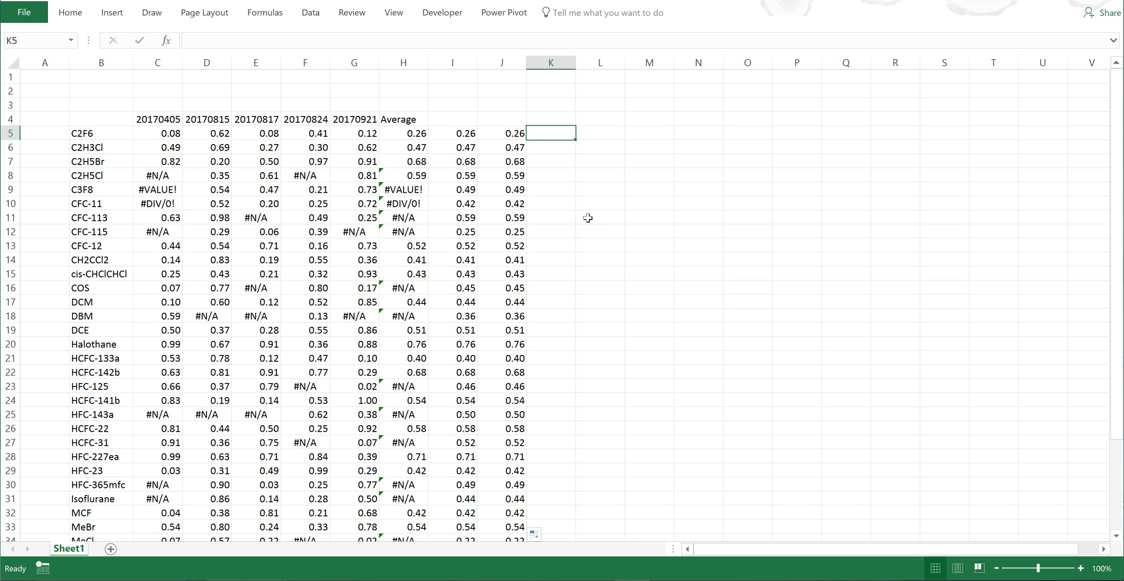
Enter =AGGREGATE(1,6,C5:G5) in K5 to average row 5 ignoring errors, returning 0.26
text(=ag)
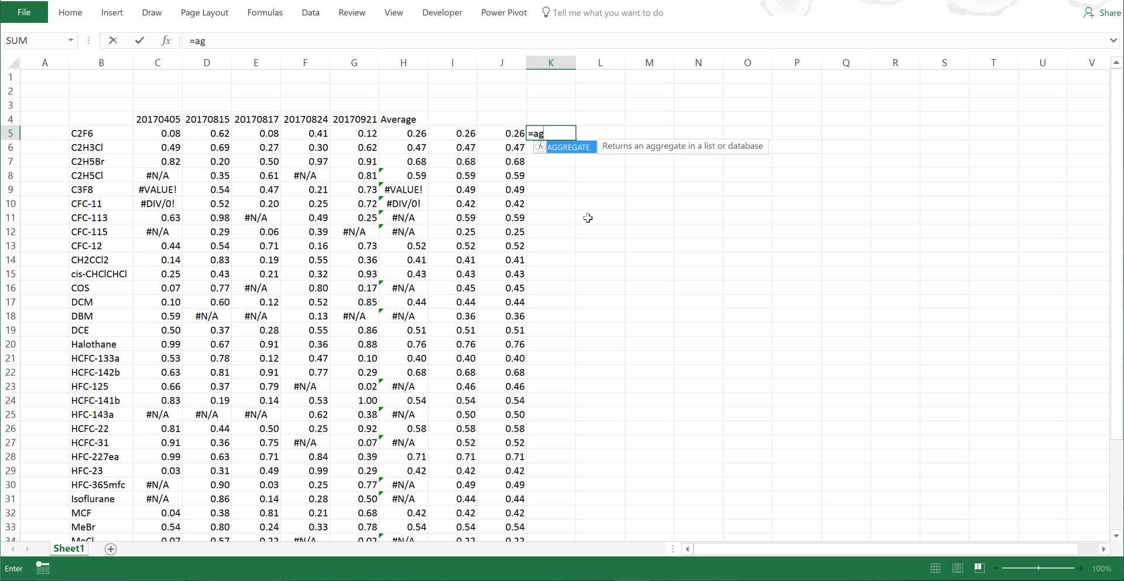
key(Tab)
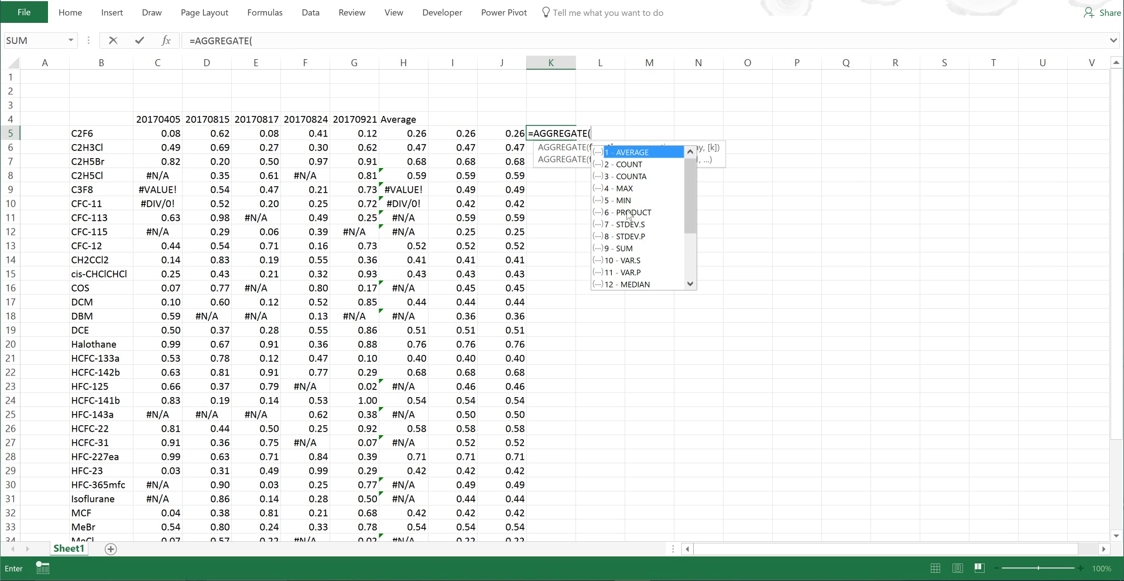
double_click(621, 152)
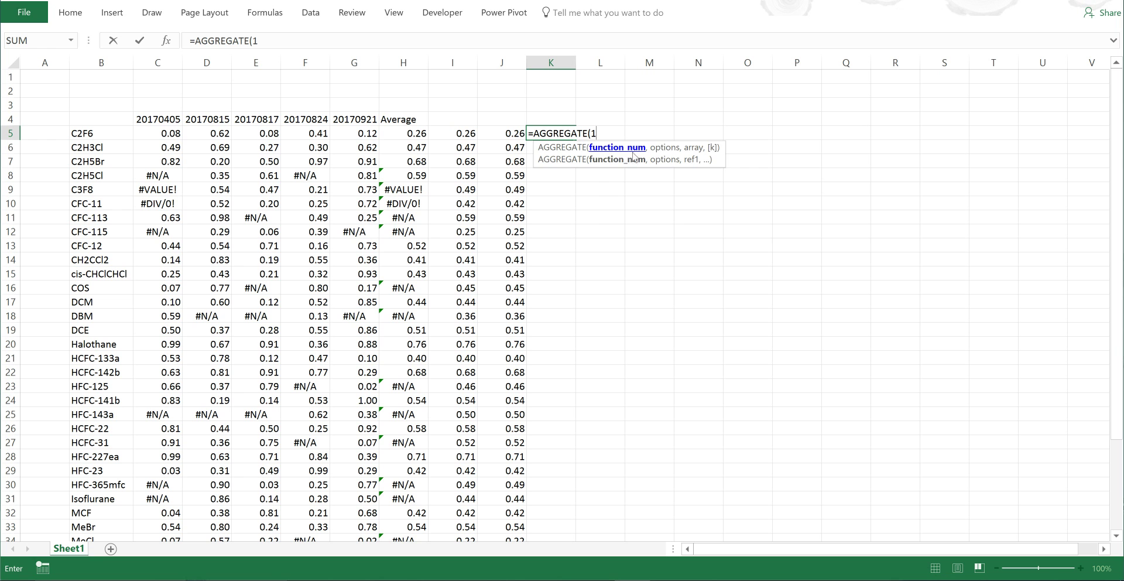
text(,)
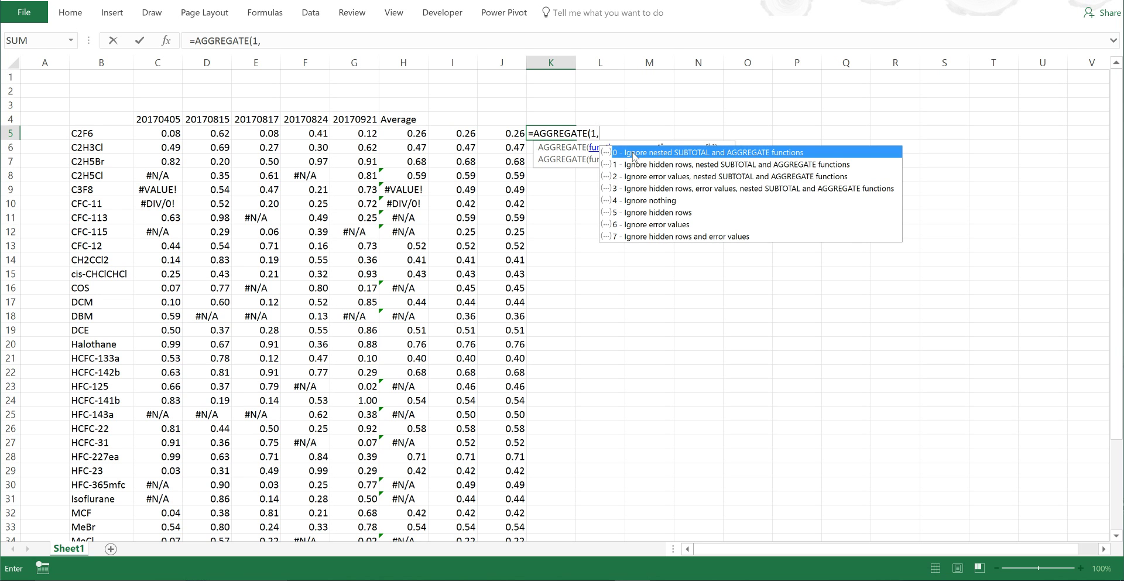
double_click(654, 226)
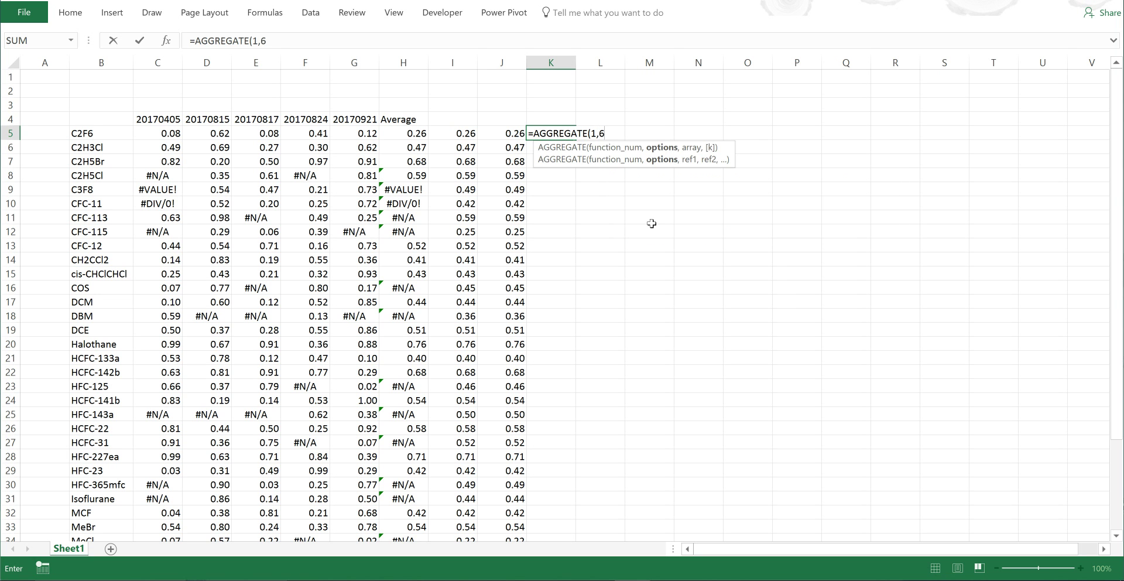
text(,)
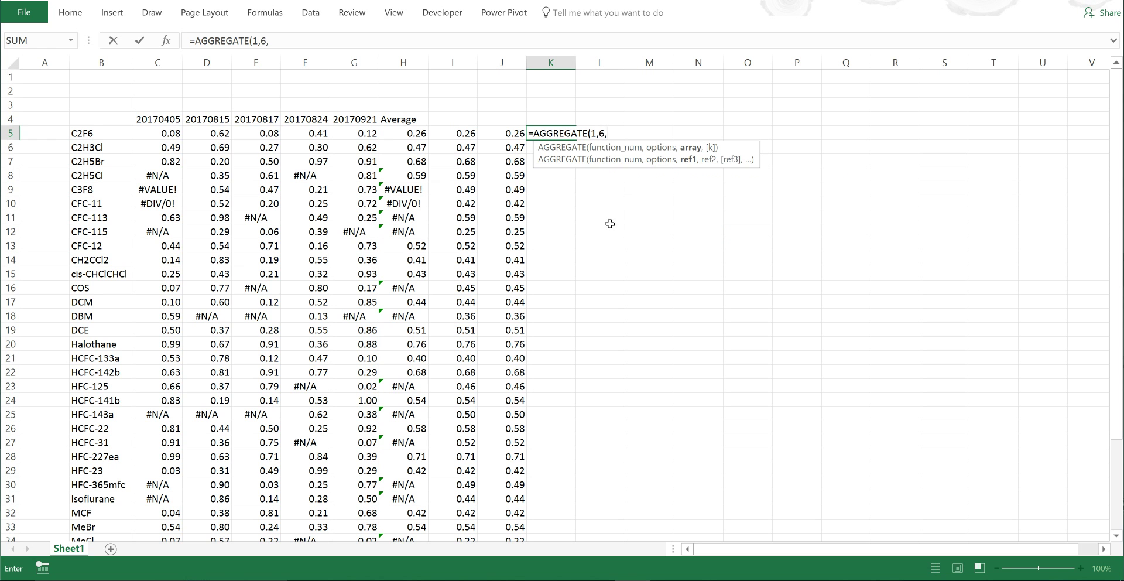
drag(176, 134, 365, 134)
key(Return)
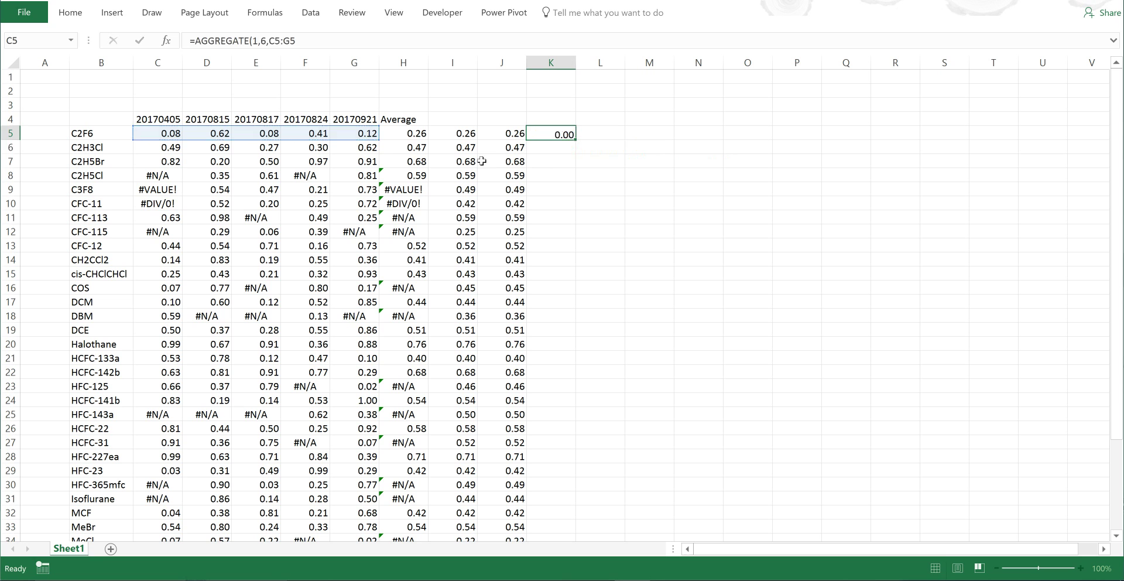
click(553, 134)
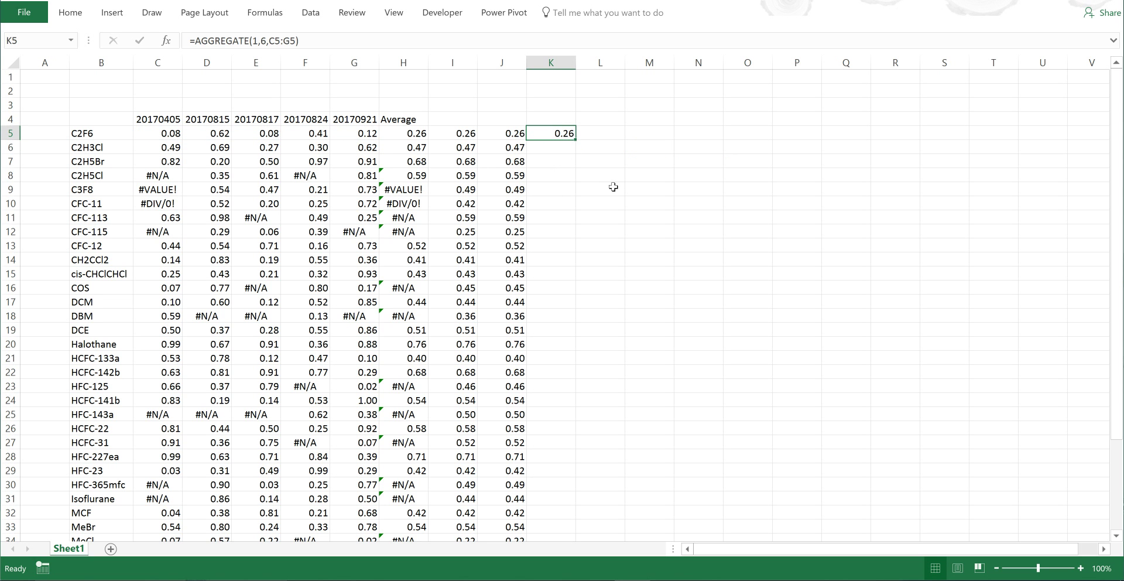
Fill K5's AGGREGATE formula down column K to row 41
double_click(577, 140)
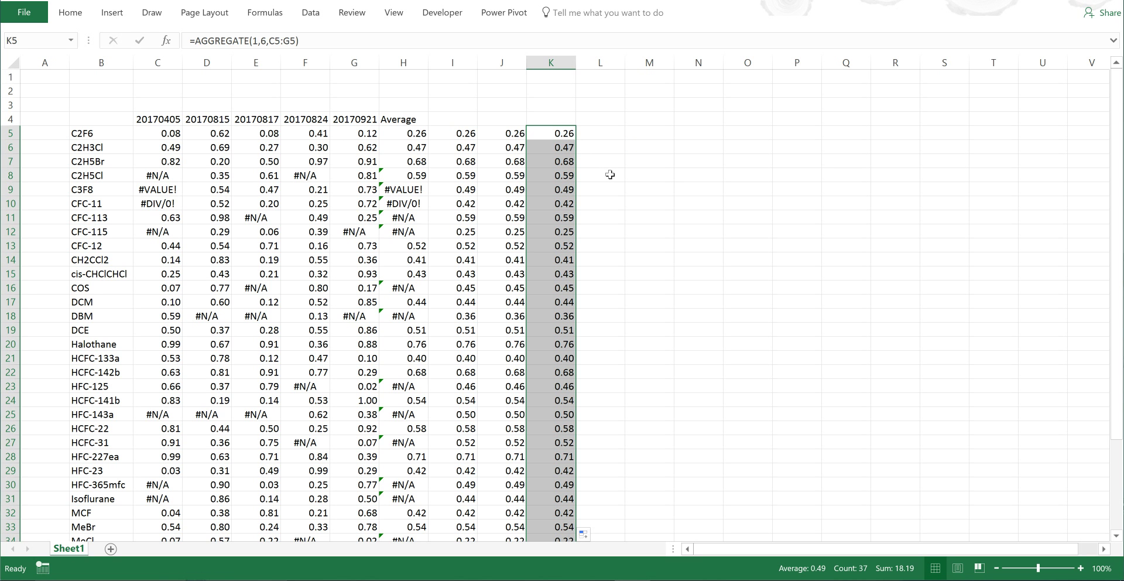
click(455, 115)
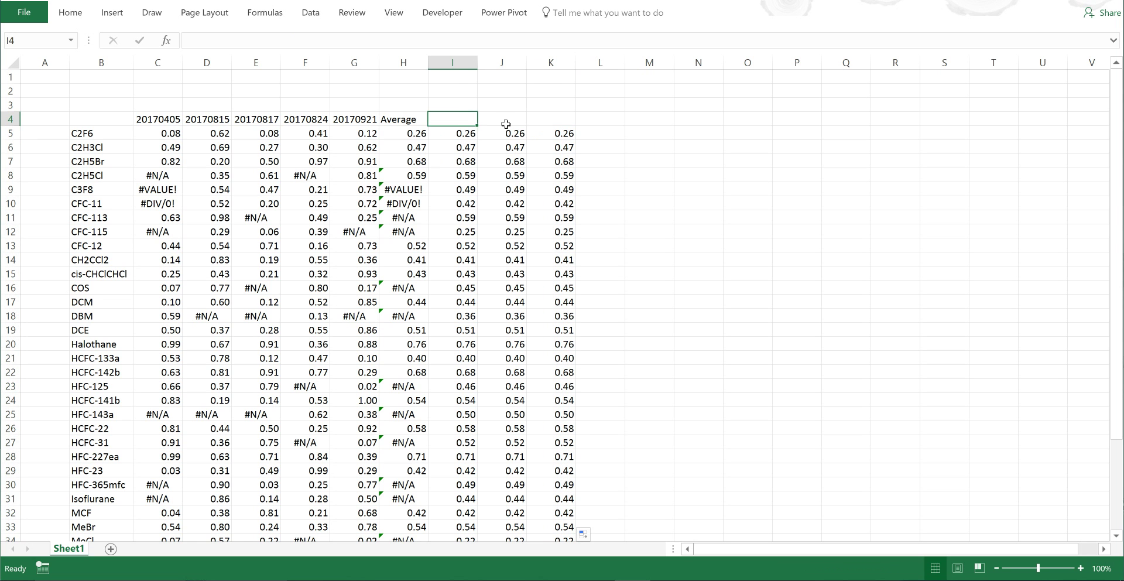
click(506, 124)
click(551, 123)
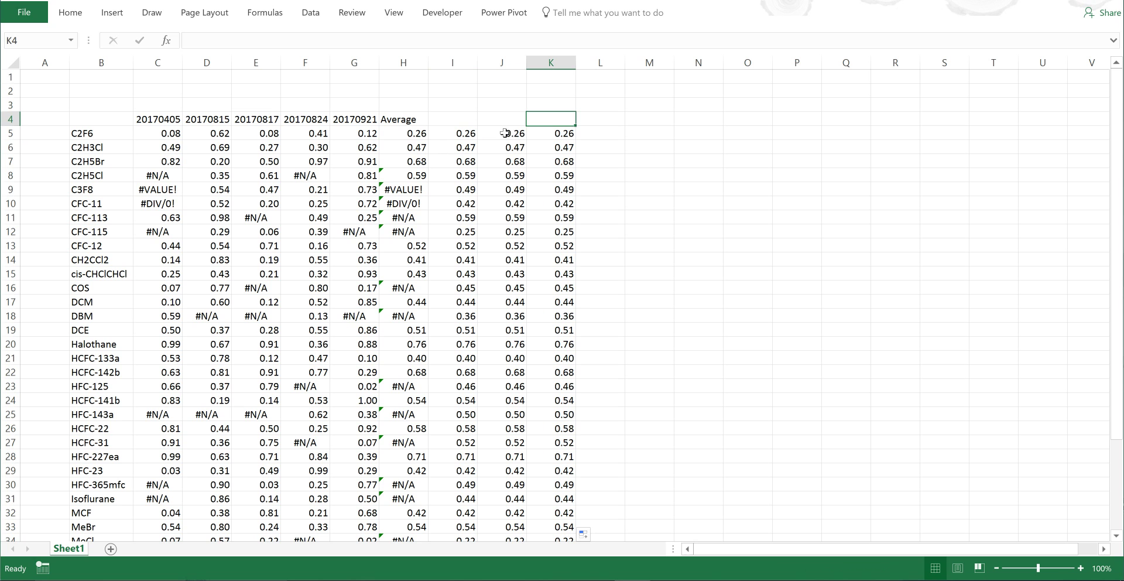